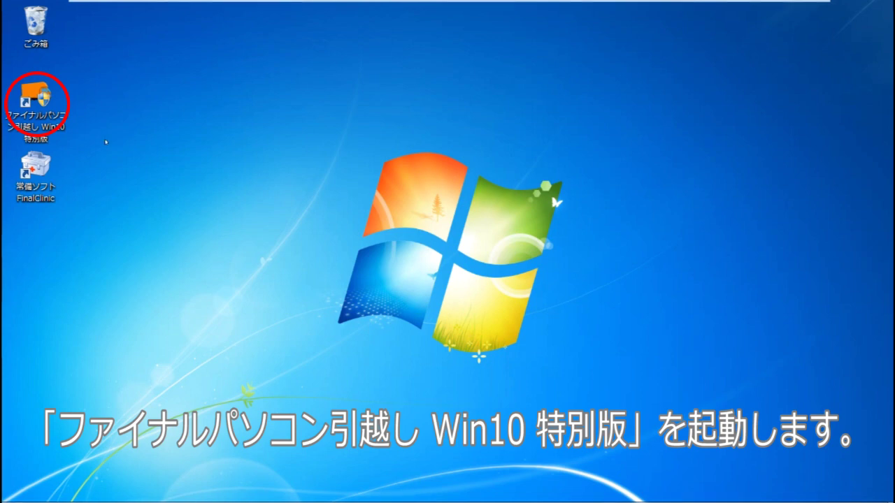
Step: Launch ファイナルパソコン引越し Win10 特別版 on the old Windows 7 computer, allowing its changes, and agree to the pre-move notes
double_click(51, 106)
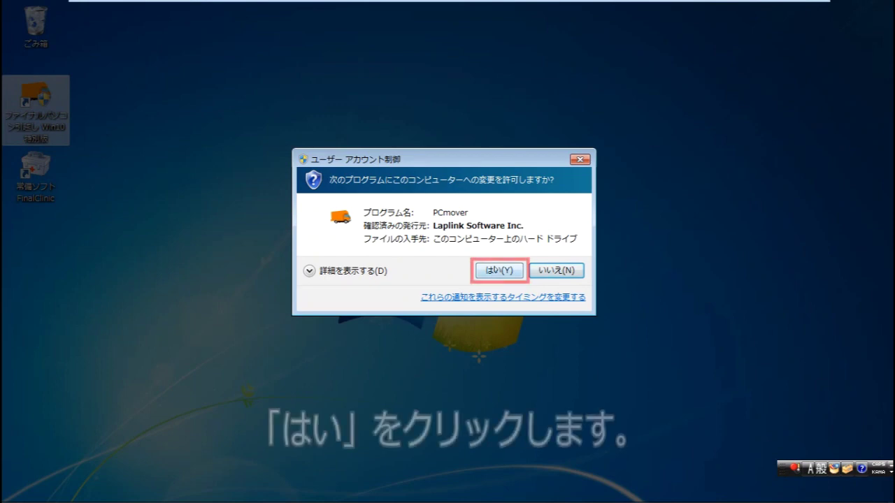
click(498, 270)
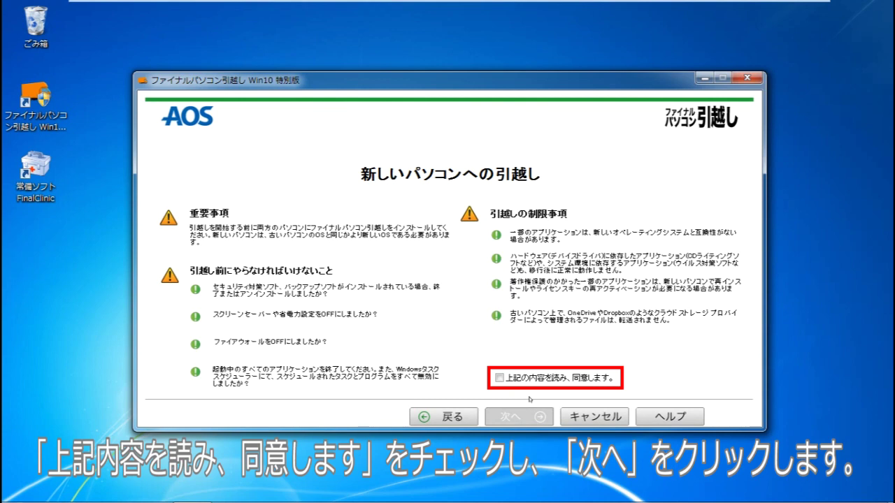
click(507, 382)
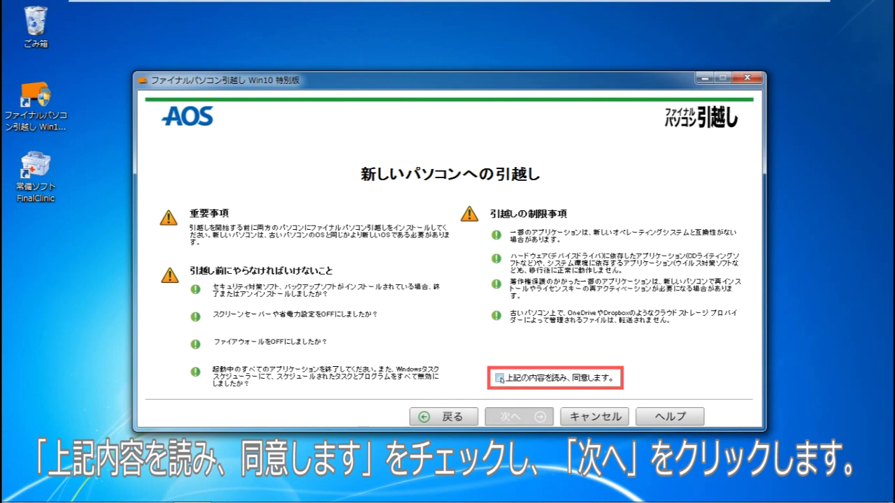
click(519, 416)
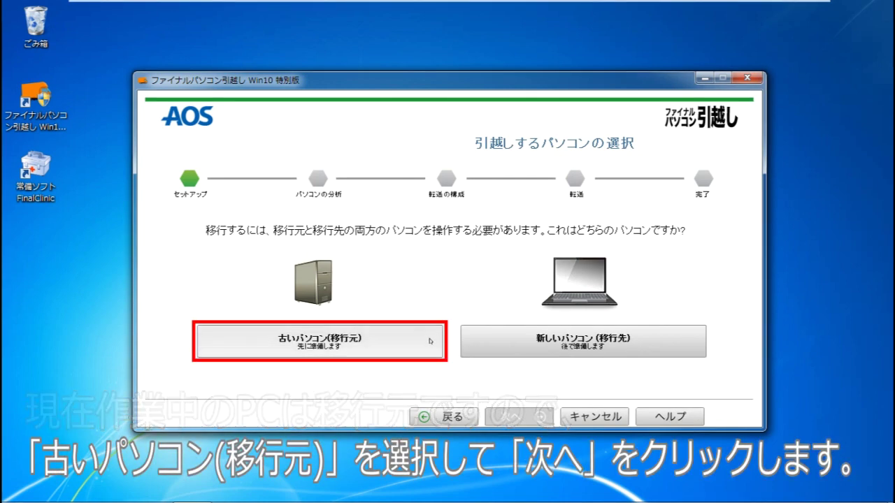
Step: Set this computer as 古いパソコン(移行元) and proceed with the dedicated USB cable connection
click(430, 341)
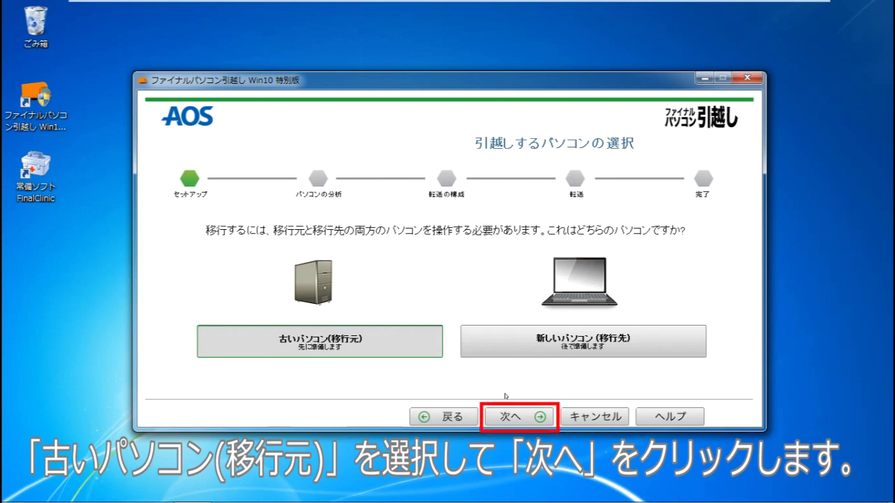
click(523, 418)
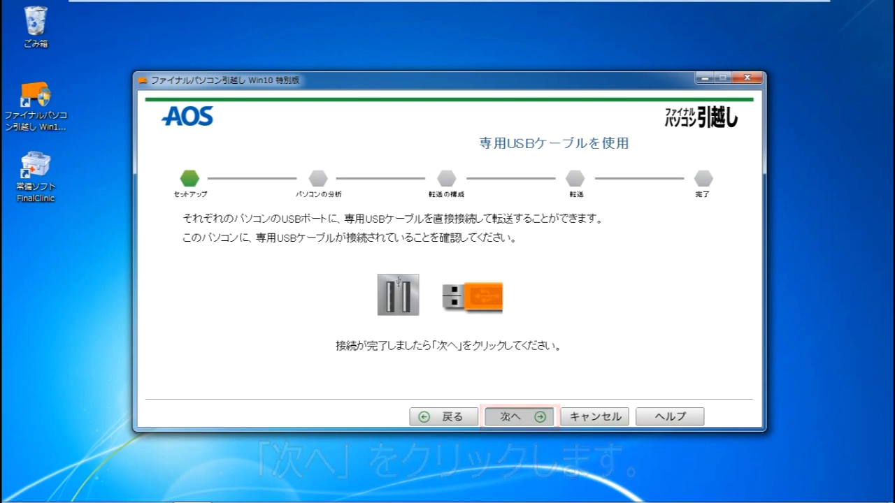
click(520, 417)
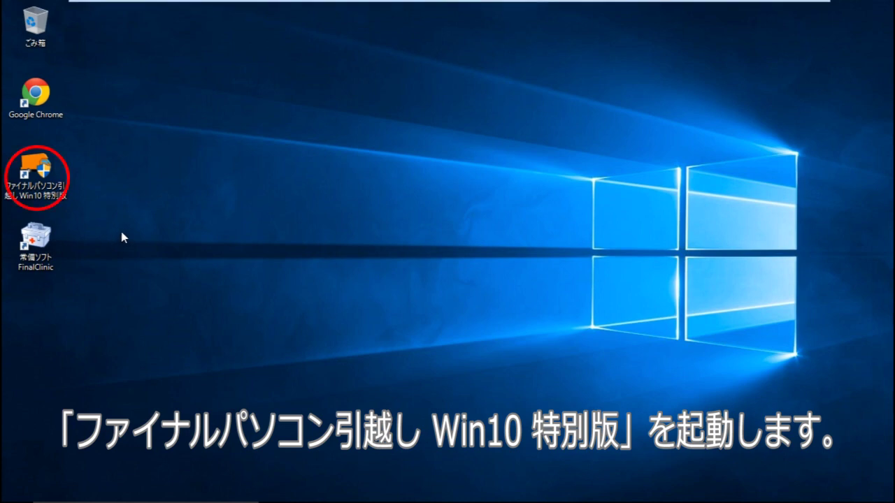
Step: Launch ファイナルパソコン引越し Win10 特別版 on the new Windows 10 computer and allow it to make changes
click(41, 168)
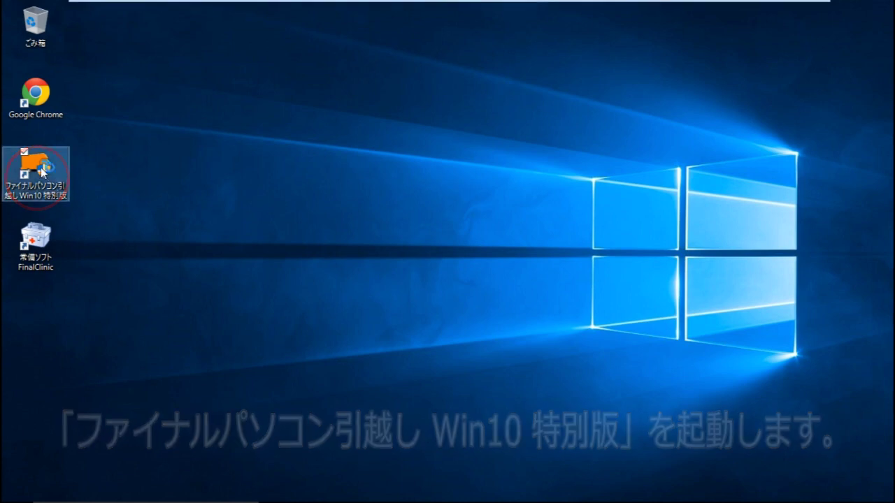
double_click(40, 169)
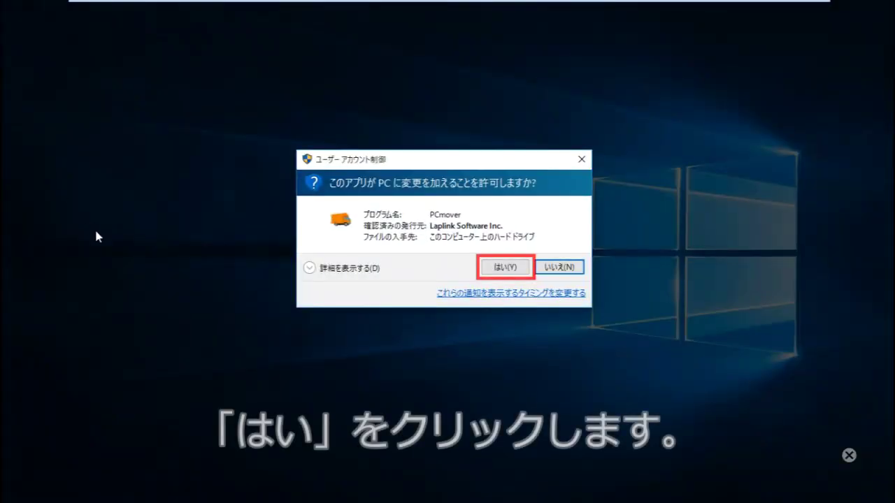
click(522, 267)
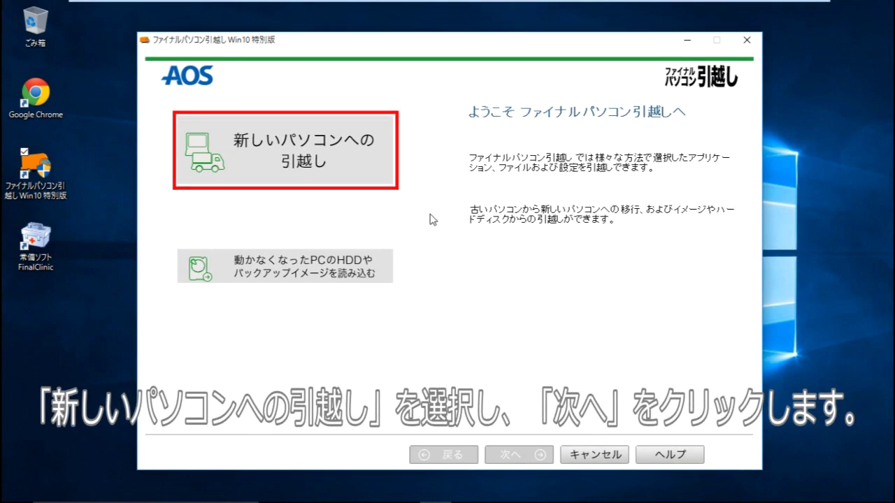
Step: Choose 新しいパソコンへの引越し as the task and agree to the important notes and restrictions
click(326, 156)
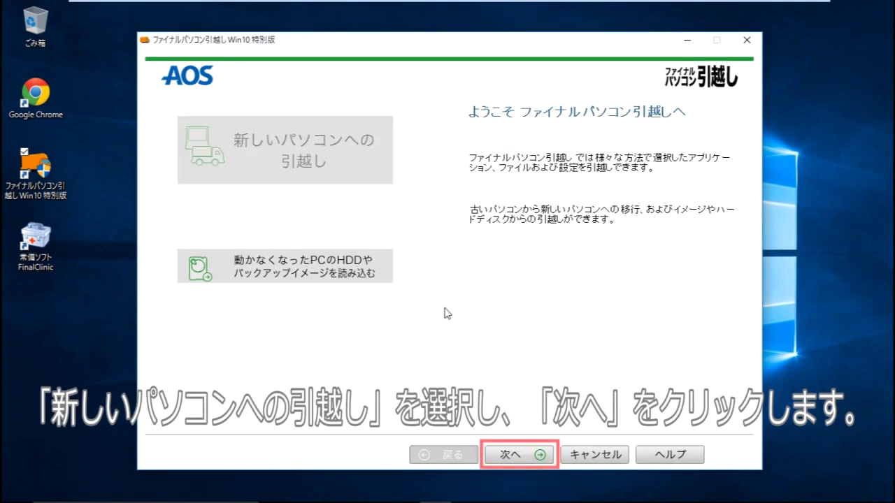
click(506, 453)
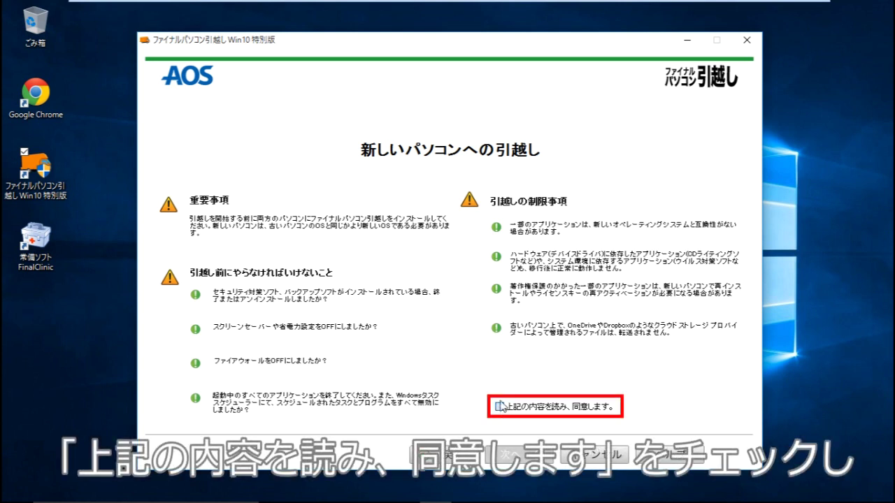
click(500, 406)
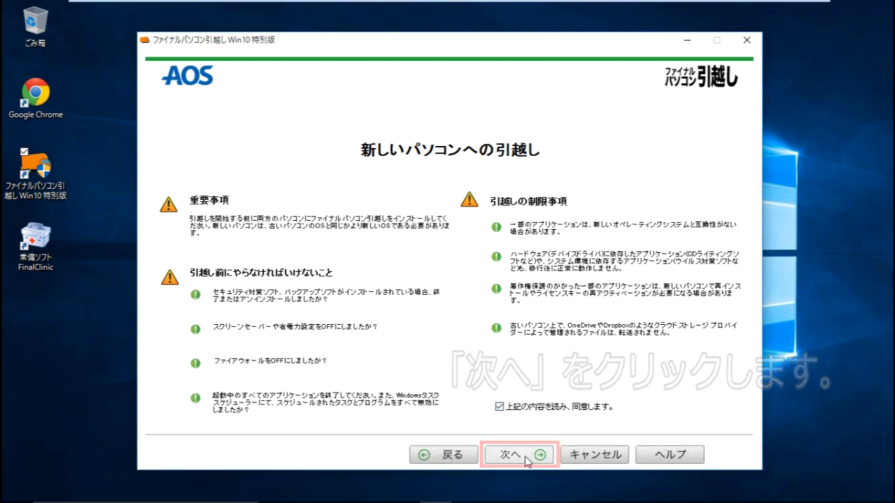
click(523, 458)
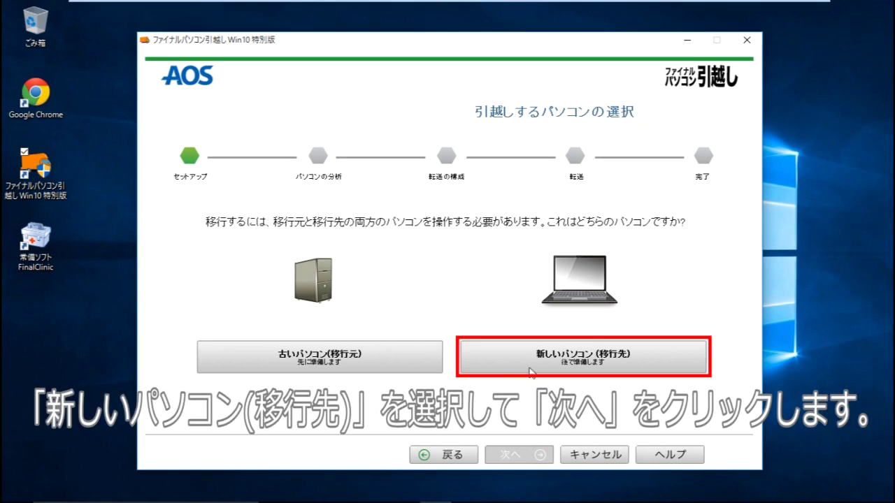
Step: Set this computer as 新しいパソコン (移行先) and authenticate the licence with the name, e-mail address and licence key
click(529, 371)
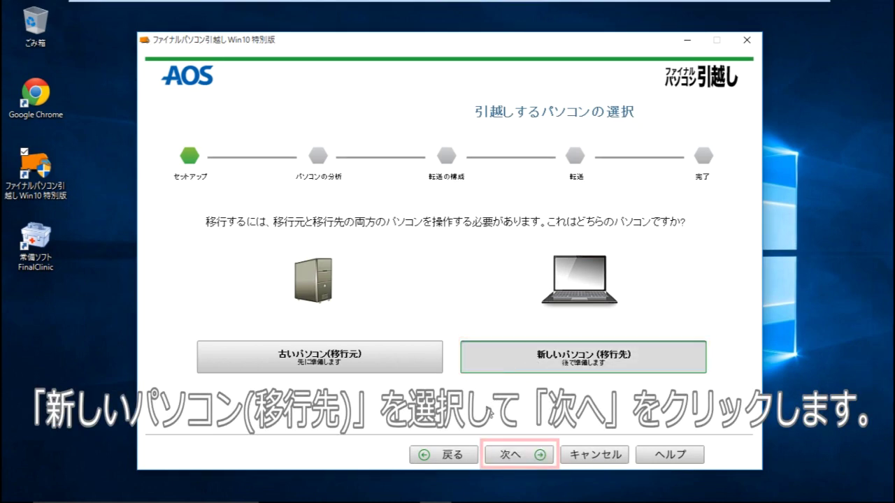
click(525, 458)
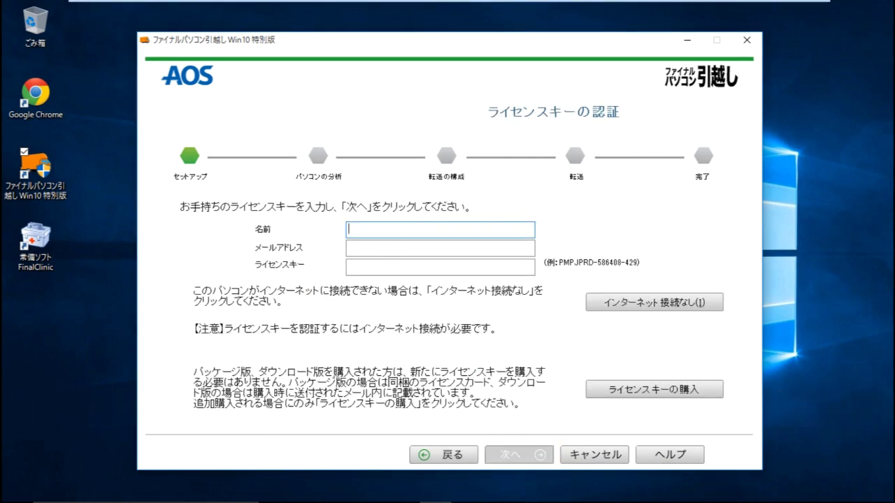
text(aos aos)
key(Tab)
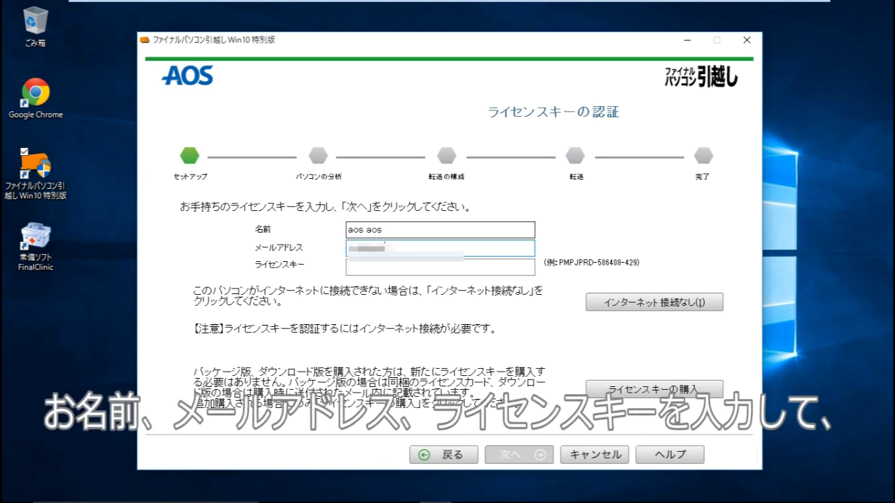
key(ctrl+v)
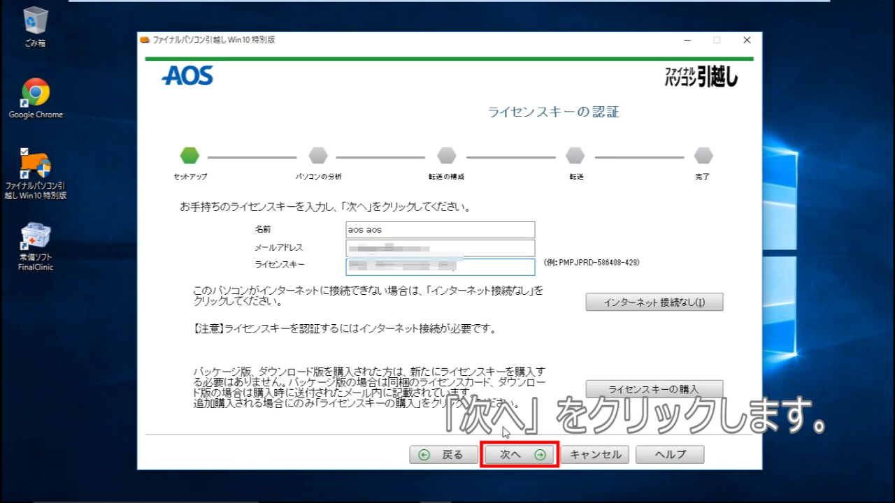
click(517, 454)
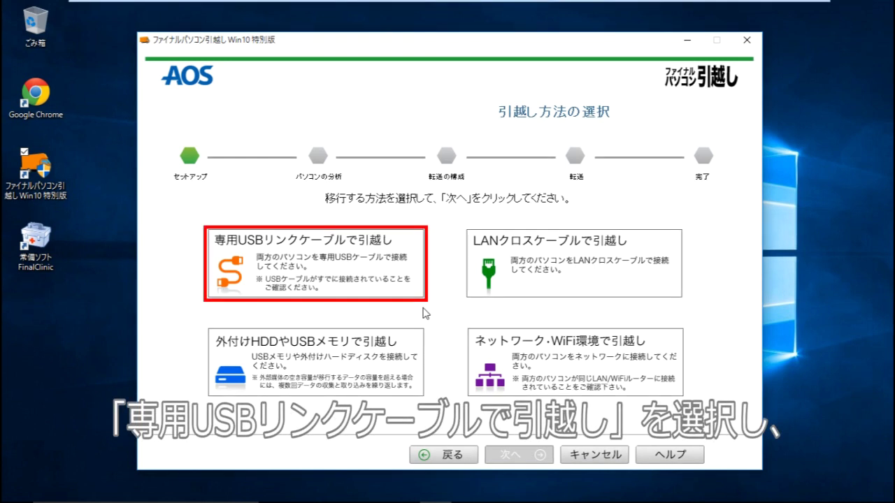
Step: Connect the computers using the 専用USBリンクケーブルで引越し method and leave all OneDrive migration folders unselected
click(403, 289)
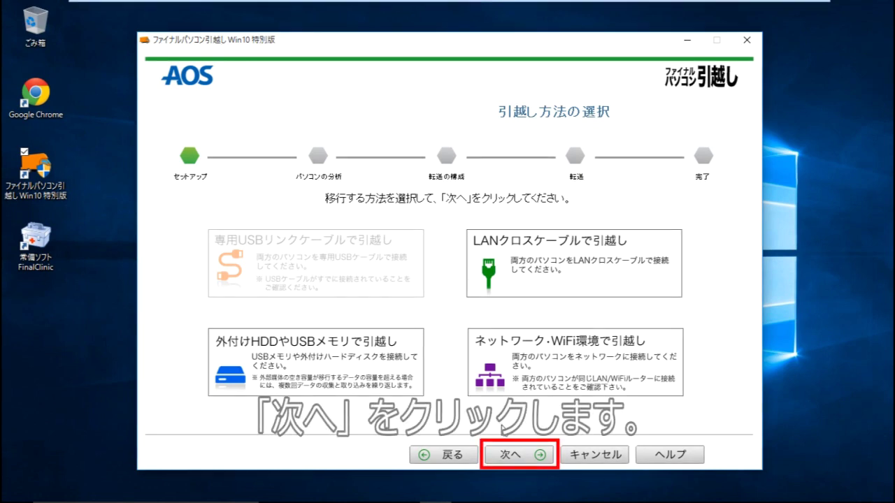
click(510, 456)
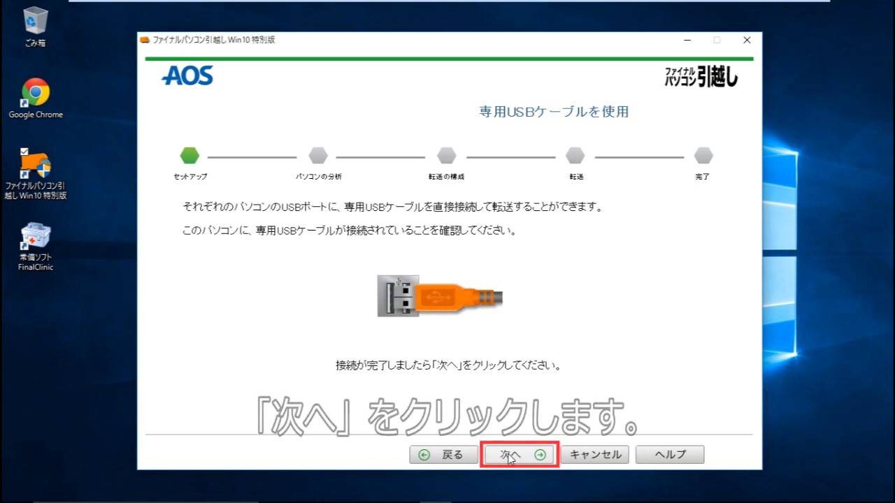
click(511, 456)
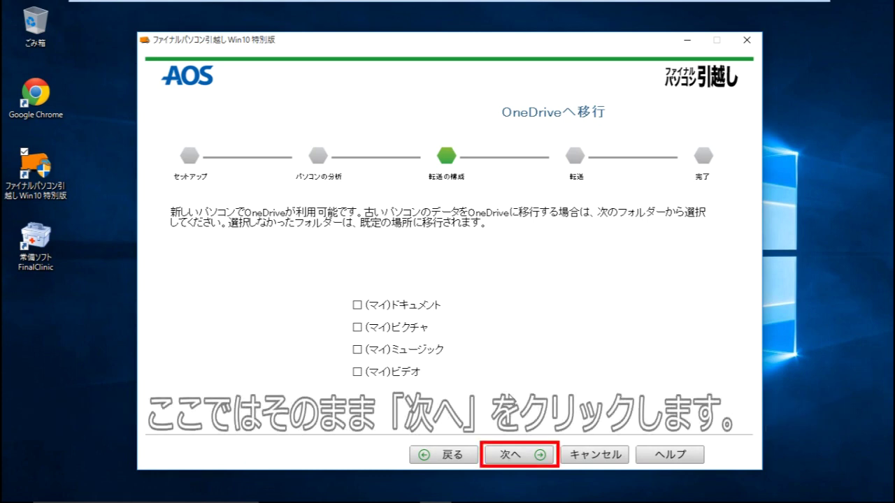
click(521, 455)
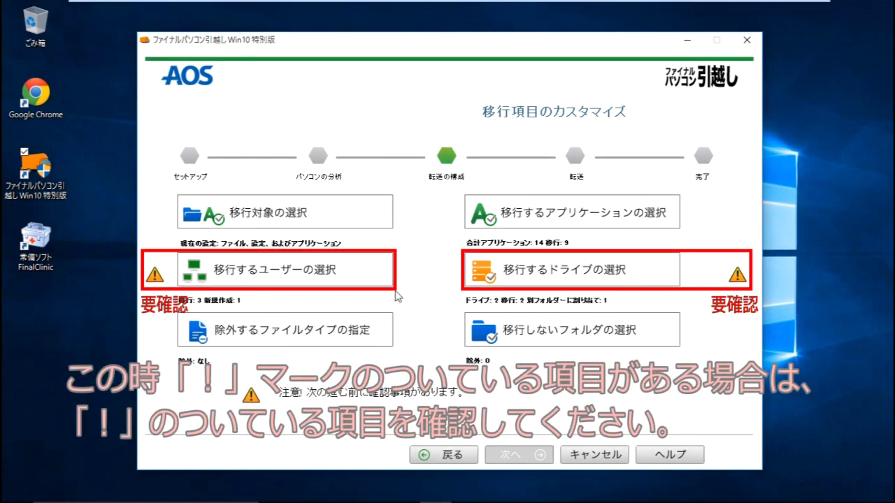
Step: Review the flagged user account and drive assignments and accept both with their default settings
click(369, 278)
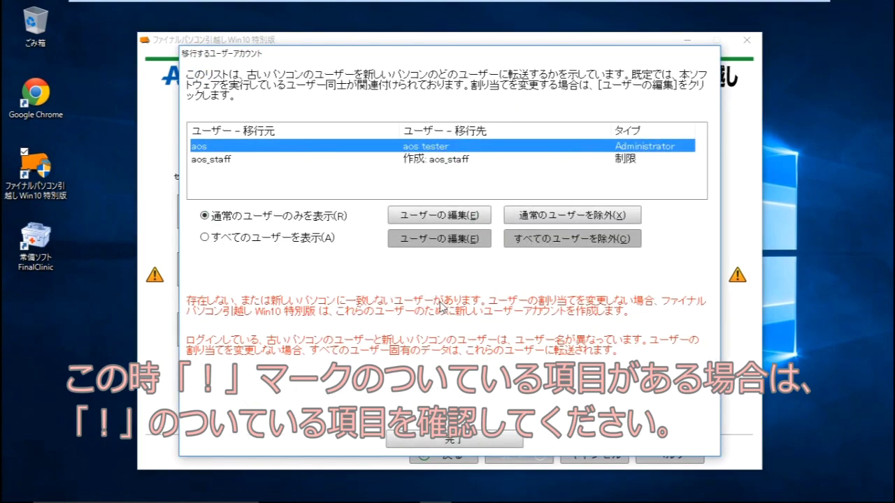
click(478, 442)
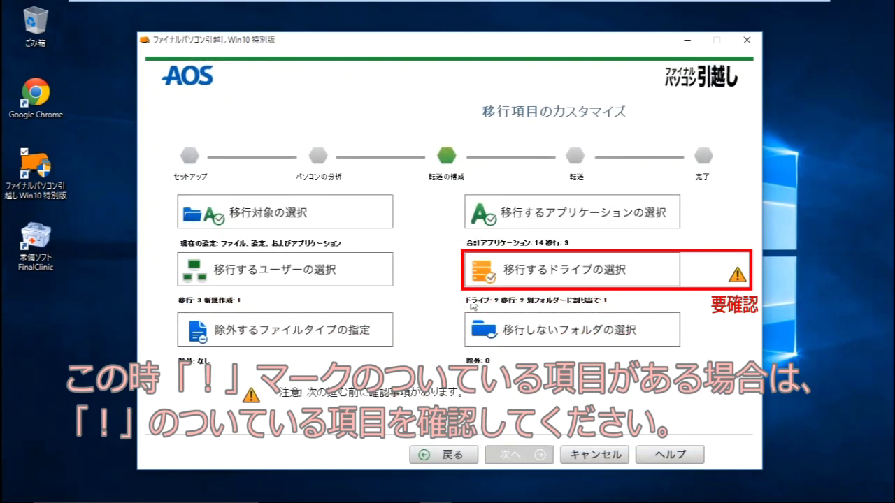
click(519, 277)
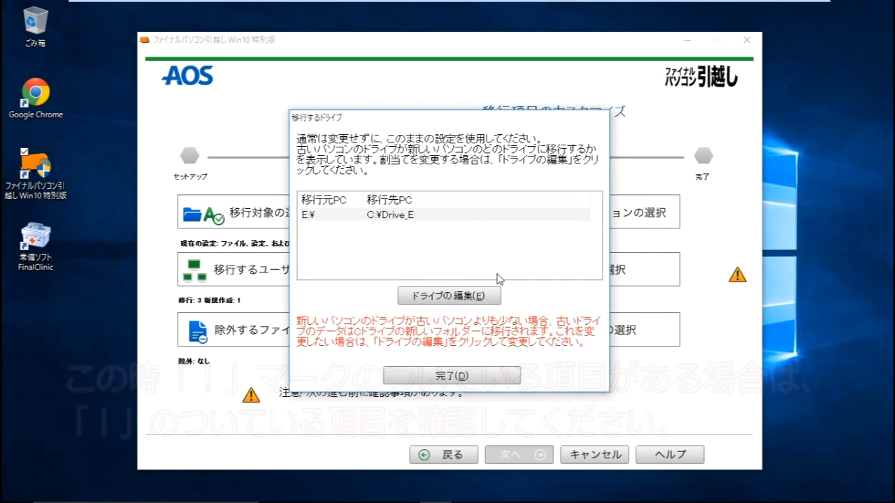
click(495, 375)
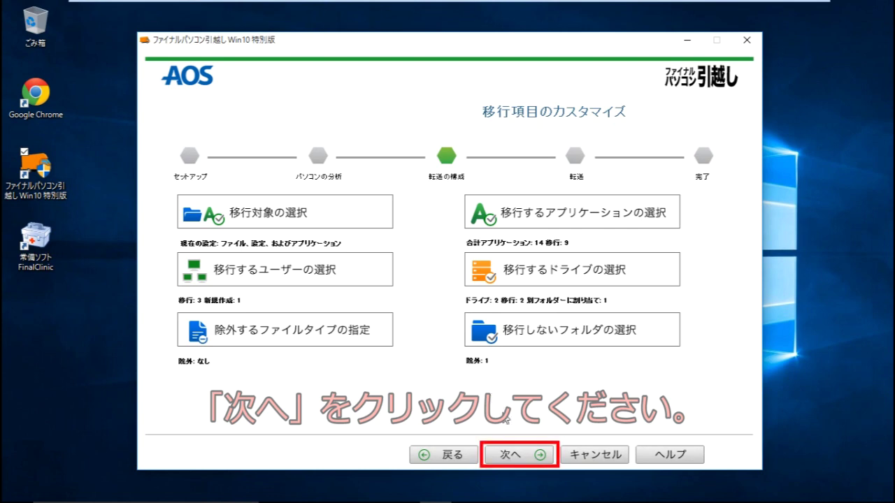
Step: Run the transfer with the current migration items and finish the wizard with 自動再起動 left enabled
click(511, 456)
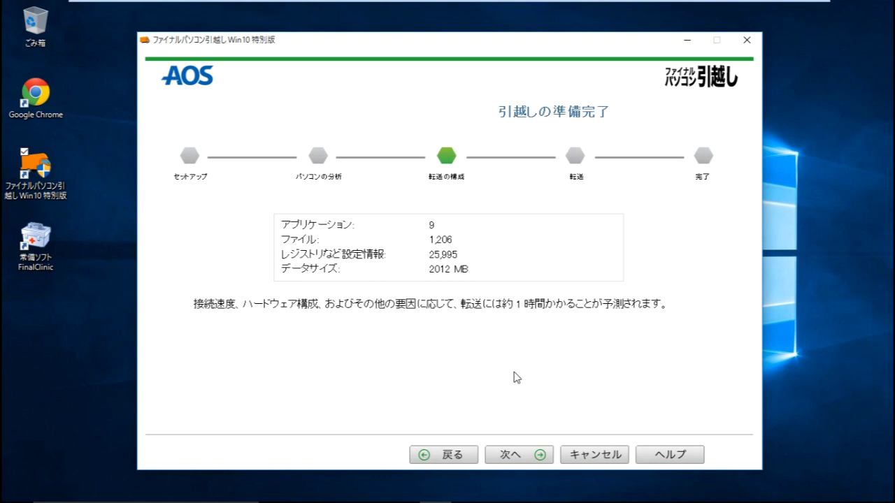
click(515, 458)
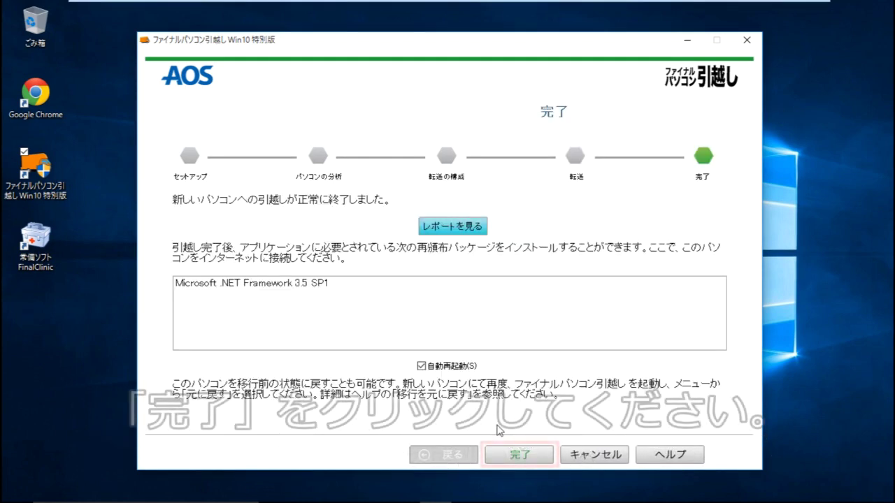
click(504, 449)
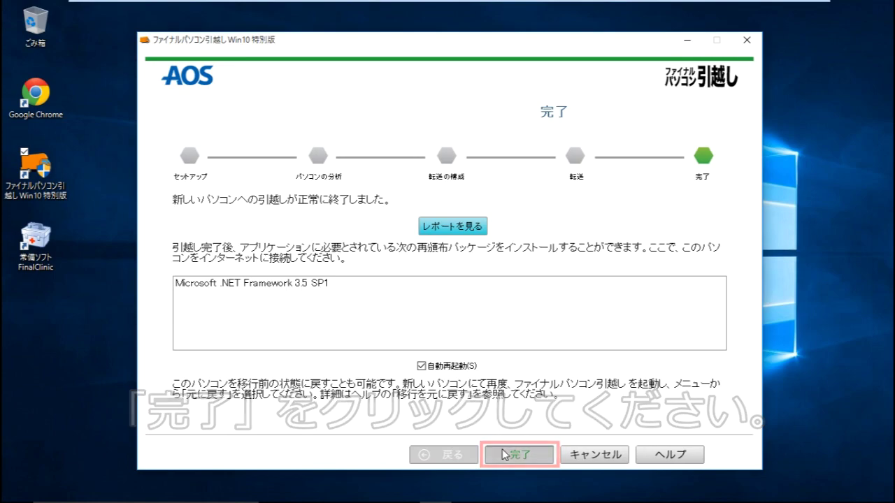